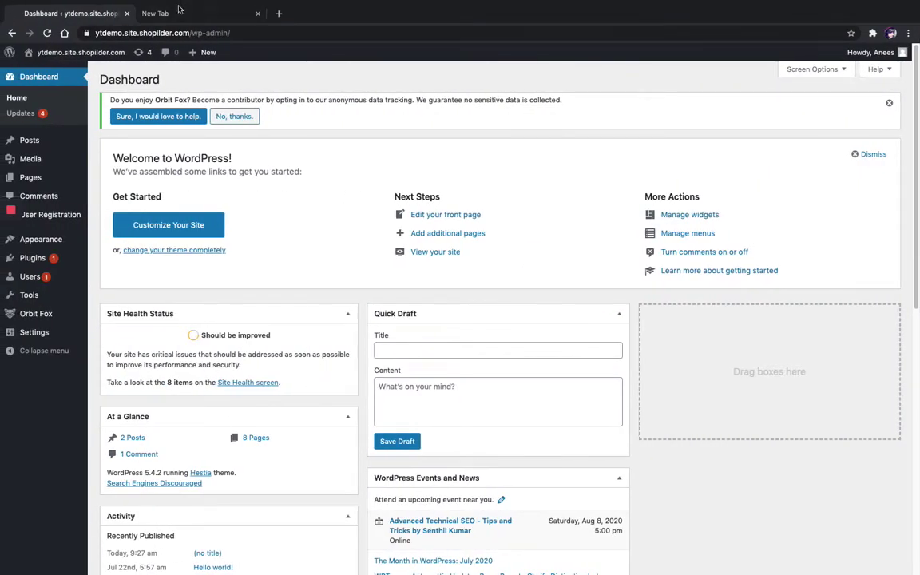
Step: Load the Google Forms home page at google.com/forms in the empty new tab
left_click(179, 9)
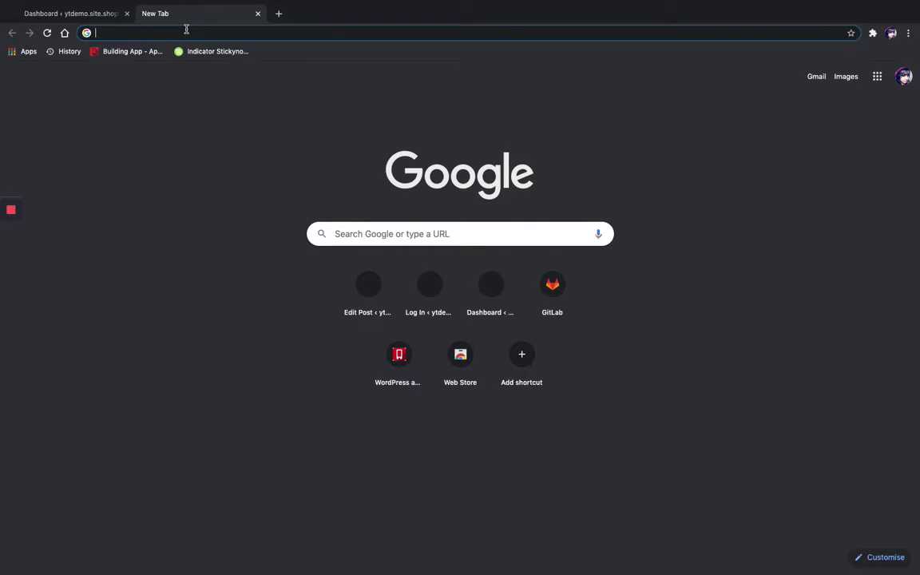
type("goog")
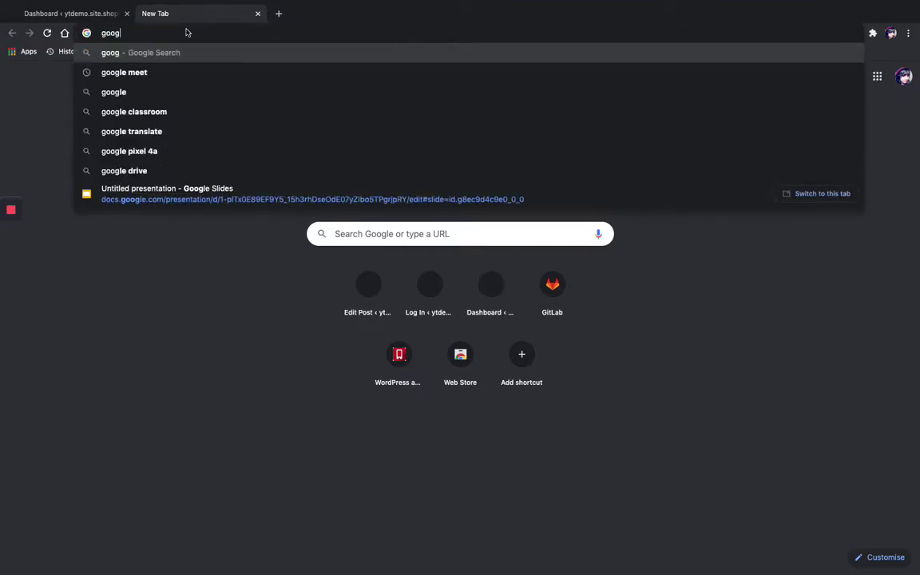
type("le.c")
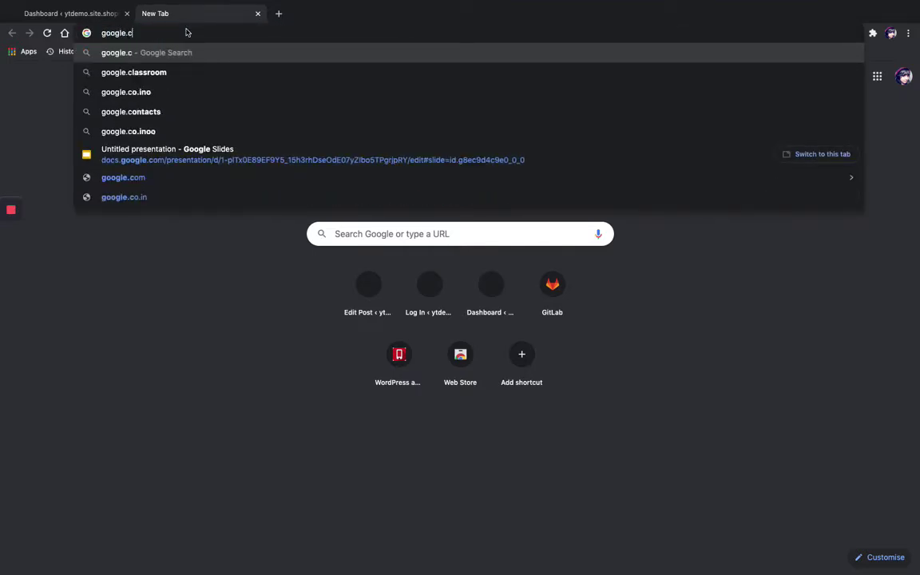
type("om/")
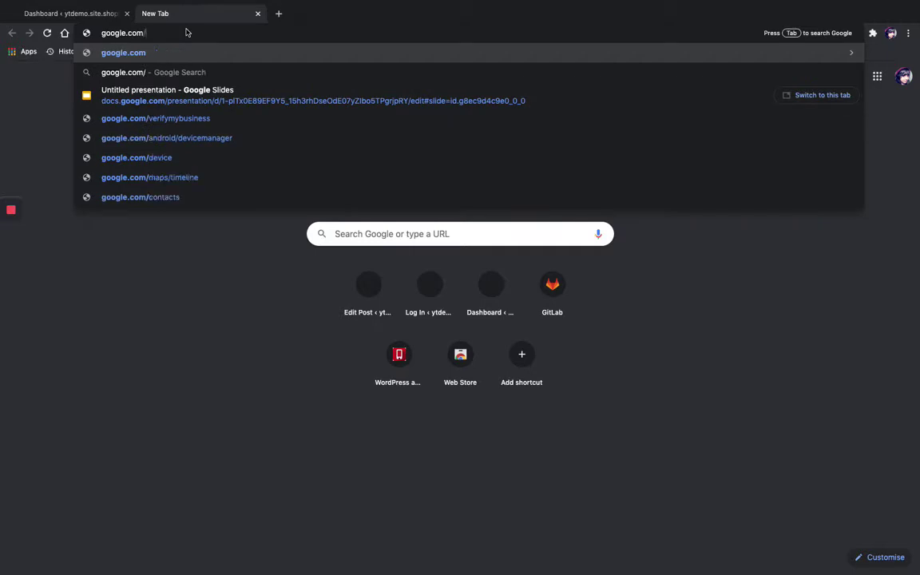
type("forms")
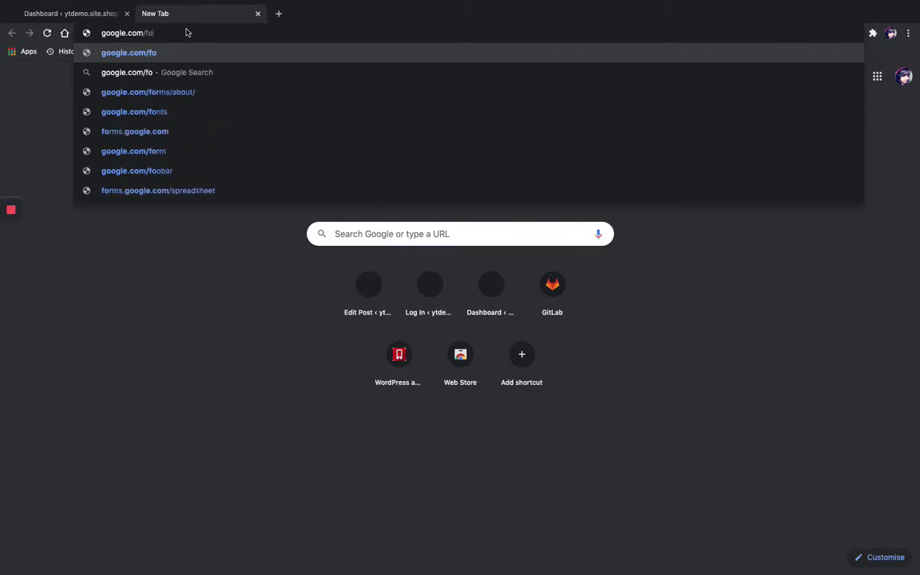
key("Return")
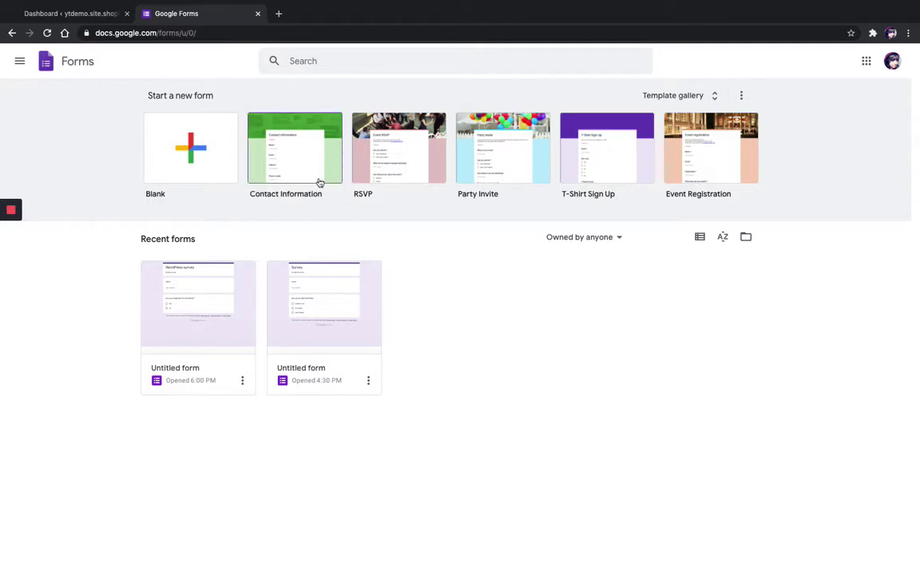
Step: Start a blank form and title it 'Wordpress survey'
left_click(206, 154)
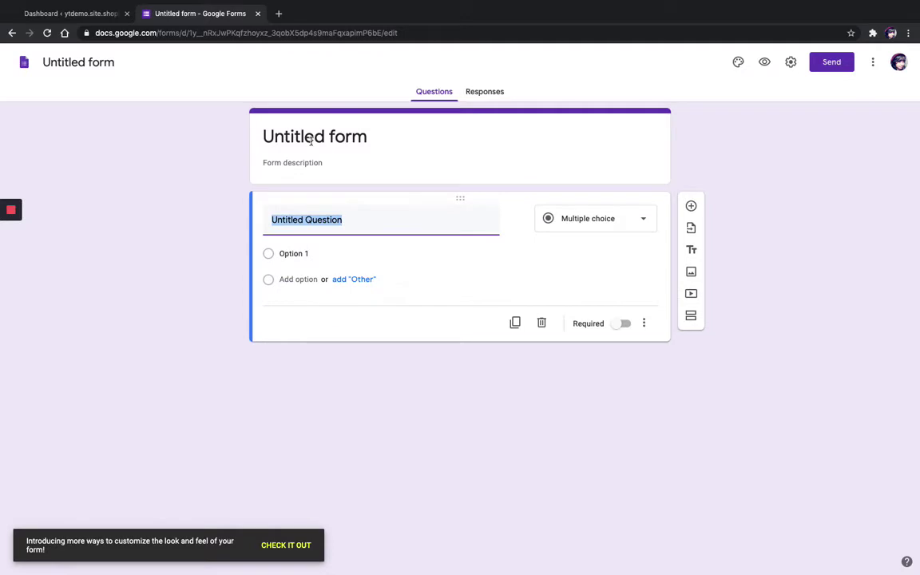
left_click(310, 139)
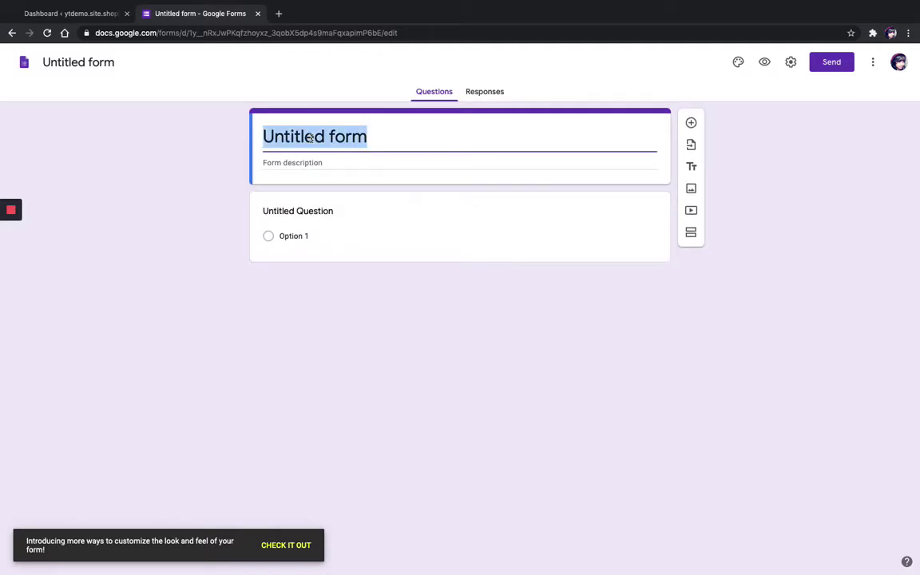
type("Wo")
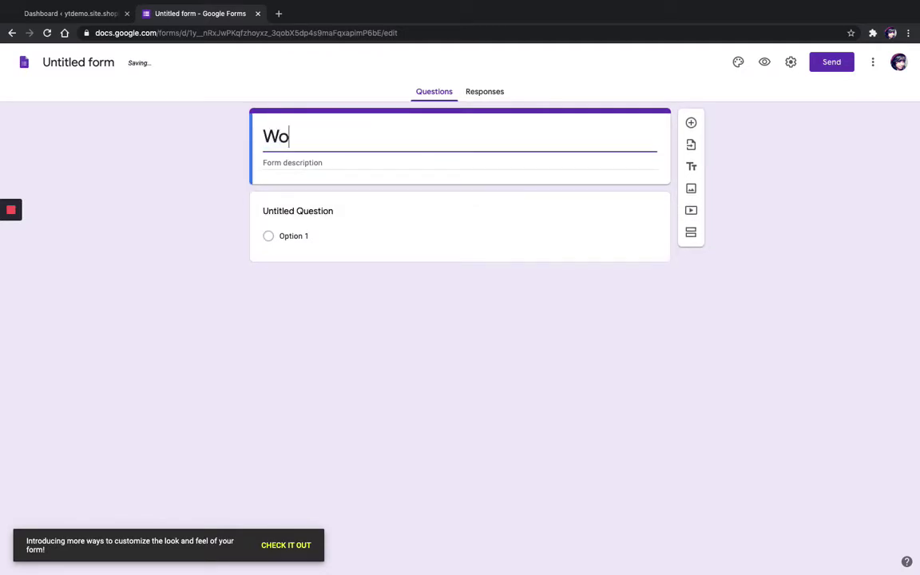
type("rdp")
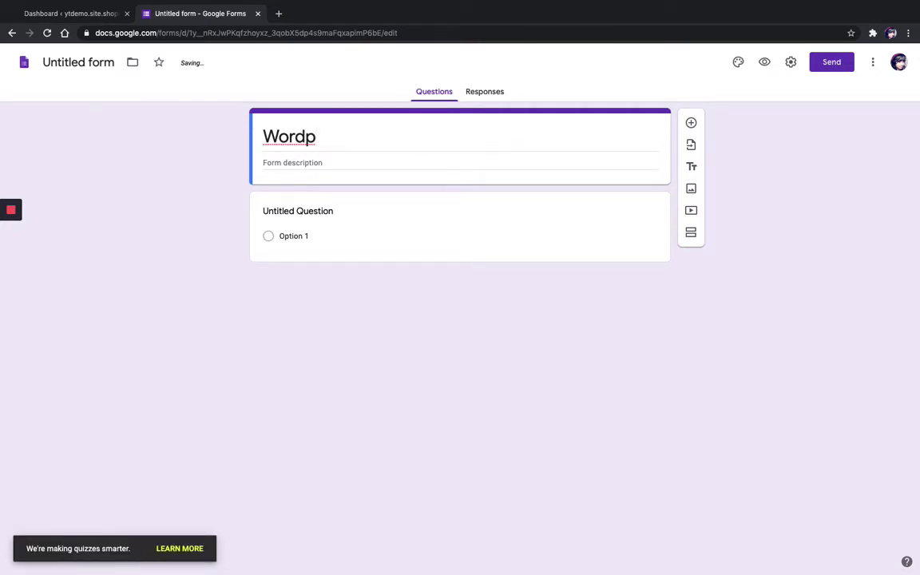
left_click(179, 548)
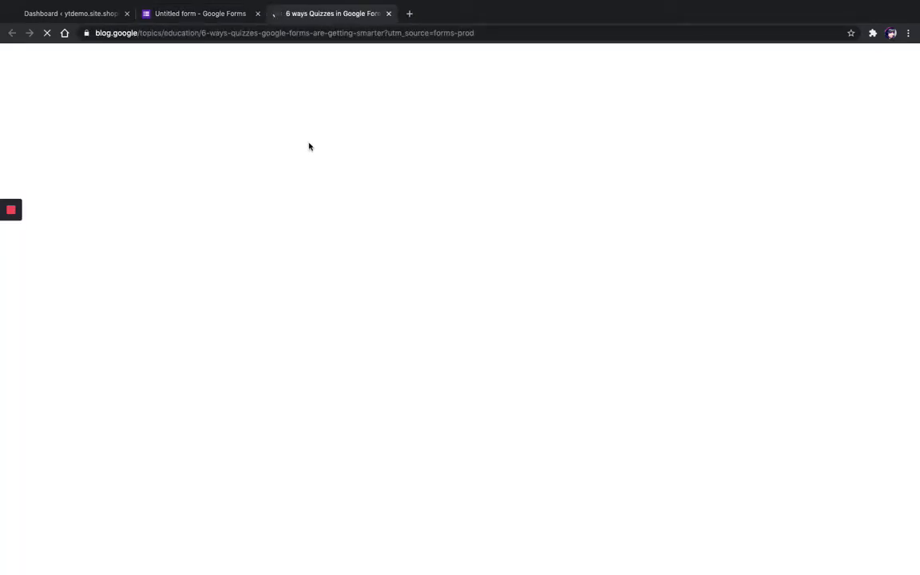
left_click(196, 13)
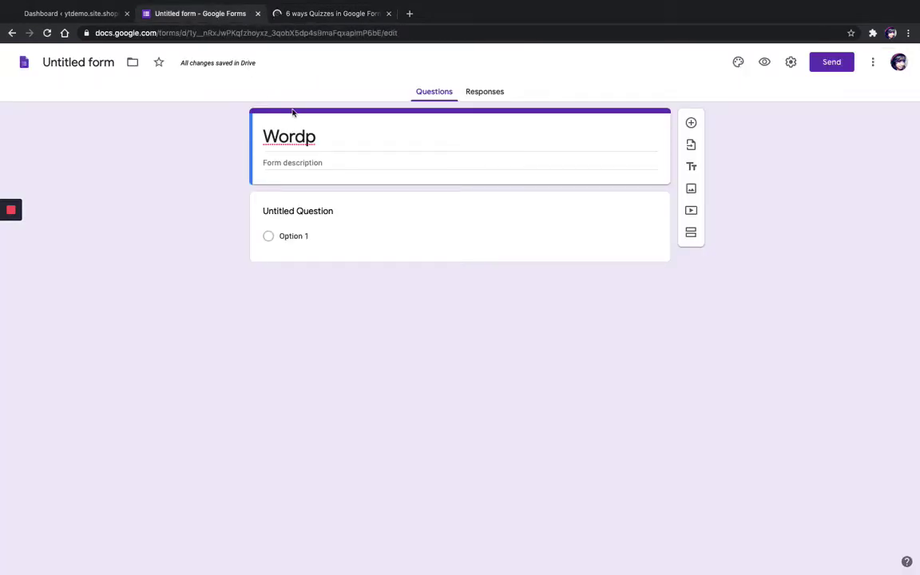
left_click(320, 139)
left_click(320, 139)
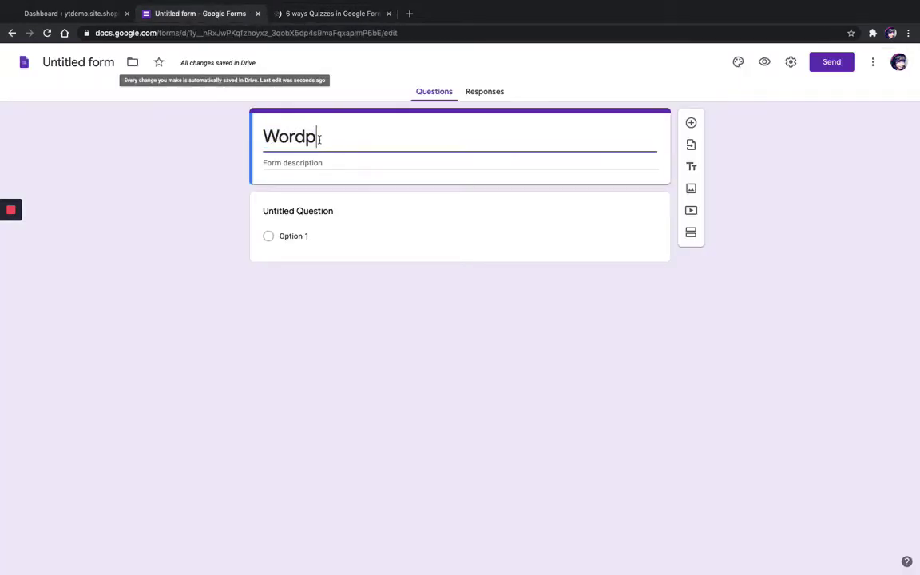
type("ress surve")
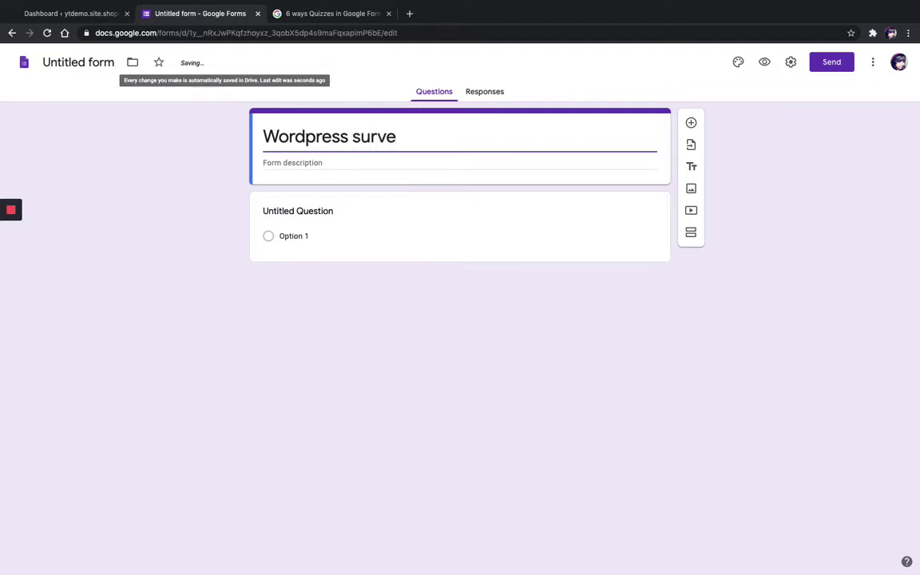
type("y")
Step: Enter 'sample survey' as the form description
left_click(300, 162)
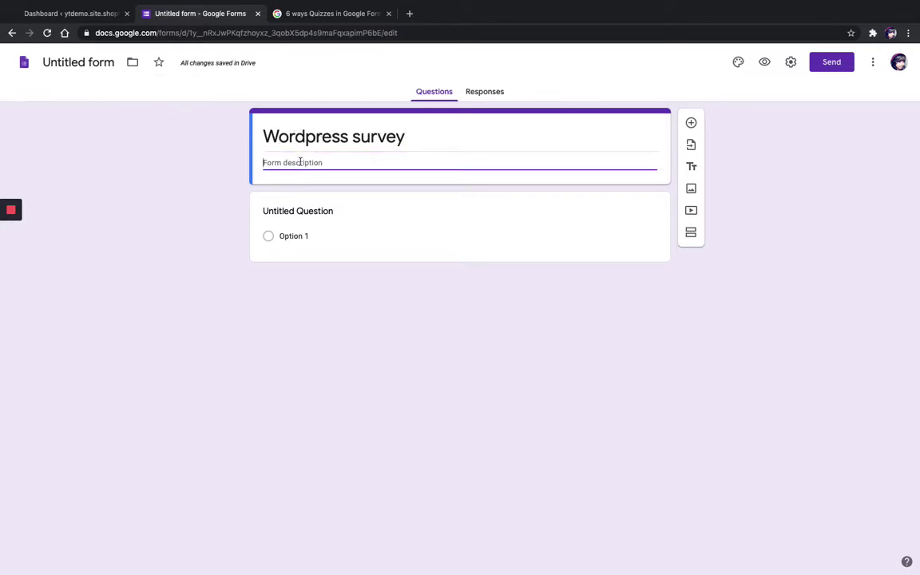
type("sim")
key("BackSpace")
type("mp")
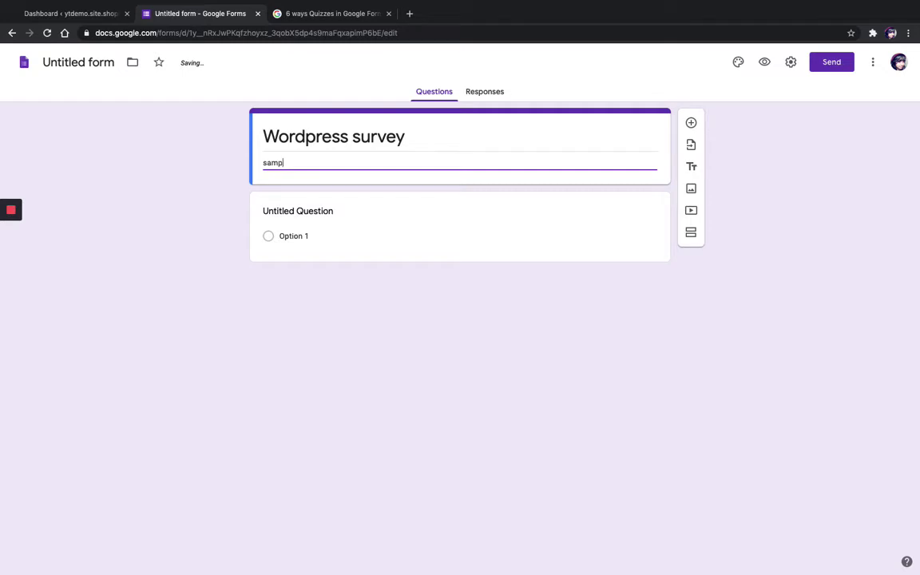
type("le survey")
Step: Title the first question 'Name' and keep it as a Short answer question
left_click(301, 212)
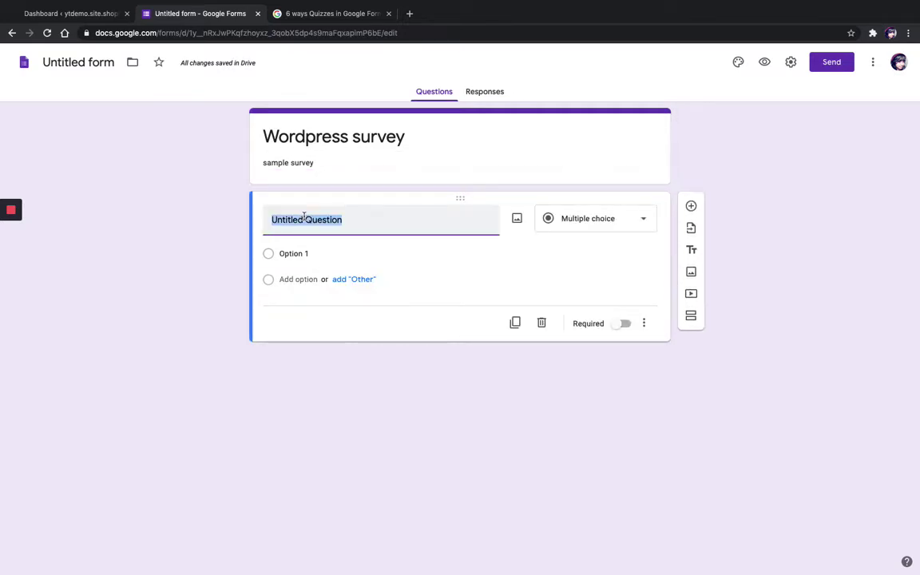
type("Nam")
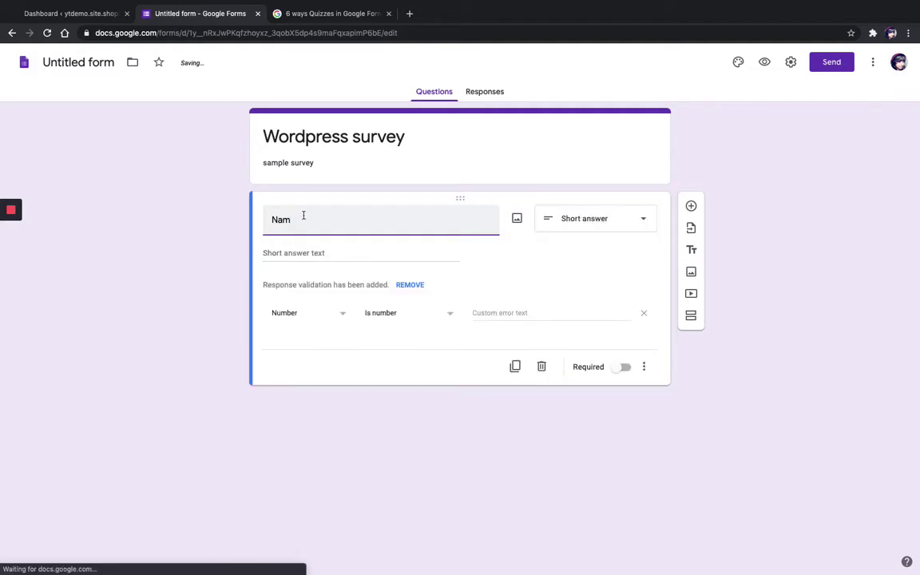
type("e")
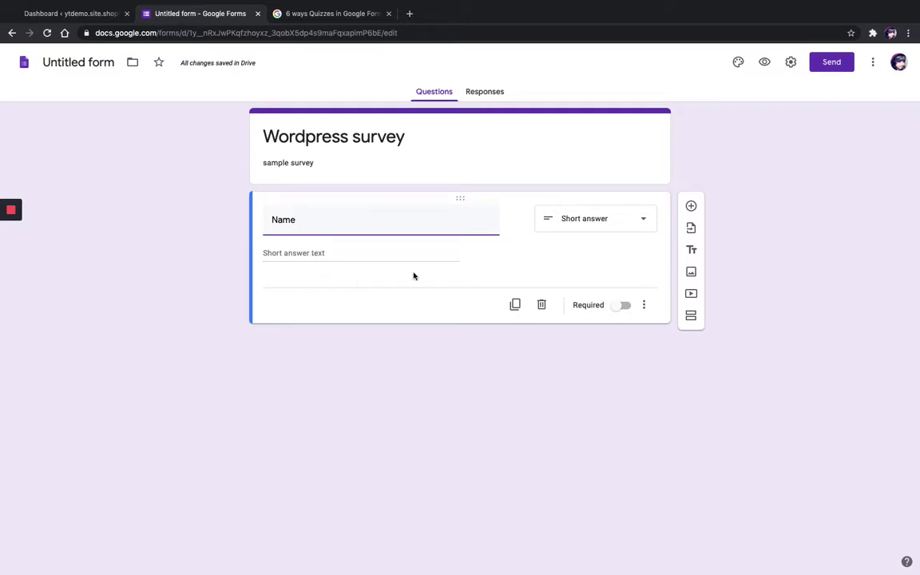
left_click(576, 226)
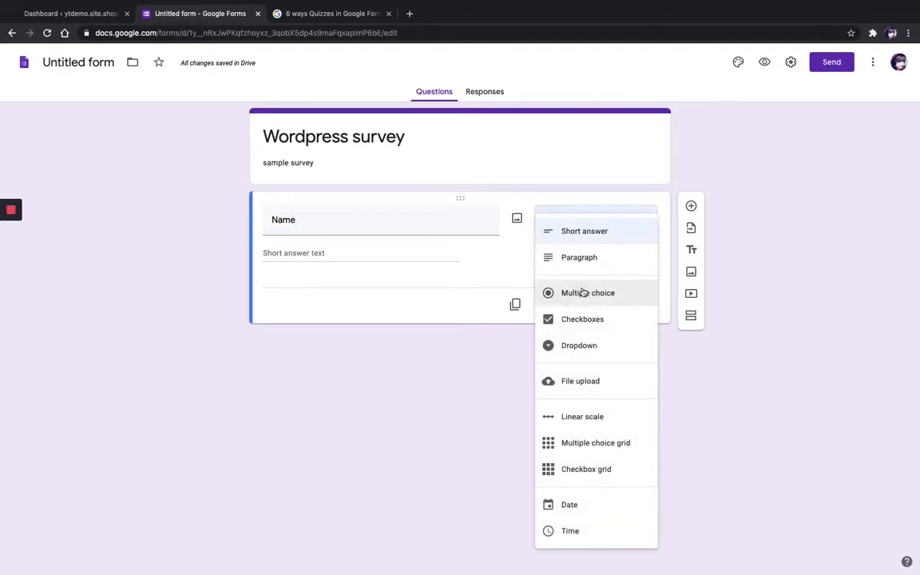
left_click(505, 260)
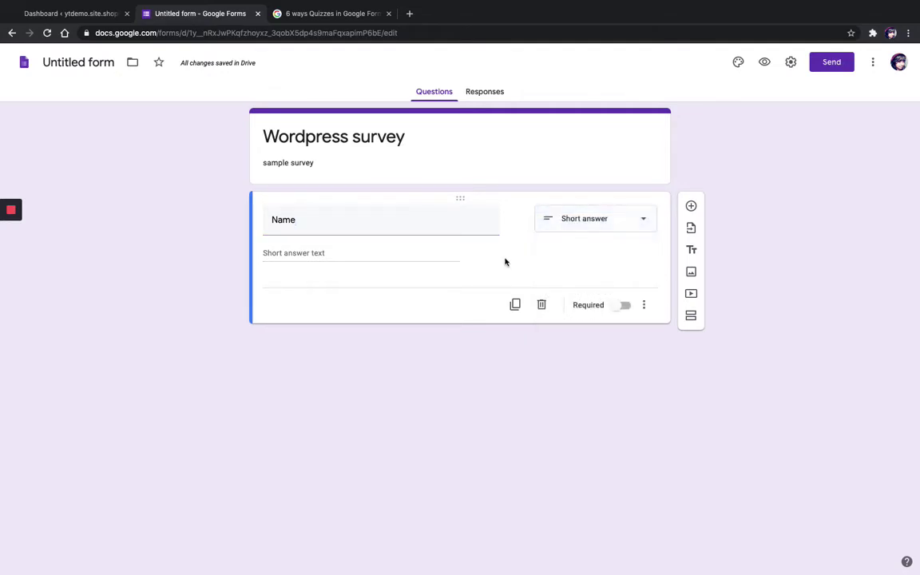
Step: Add a second question titled 'Are you a beginner for WordPress?' with WordPress correctly capitalised
left_click(691, 207)
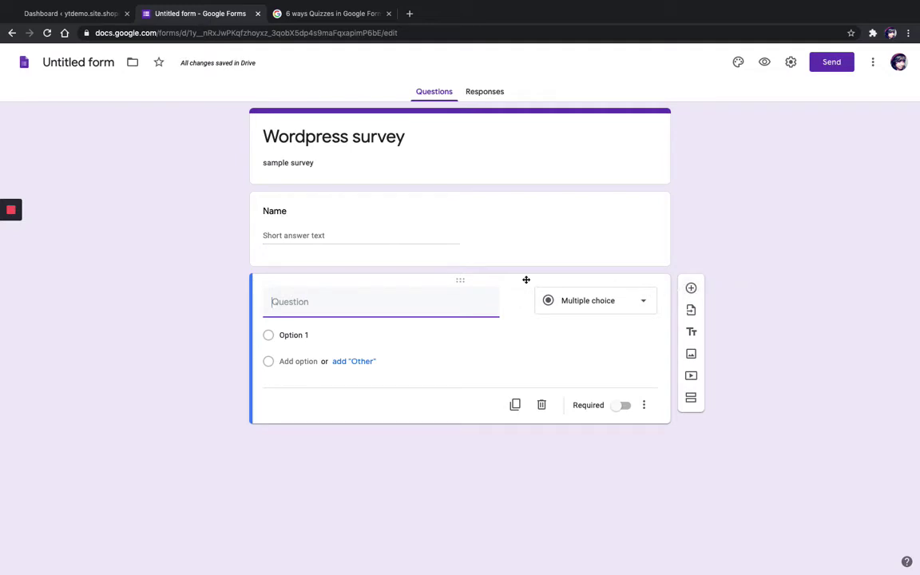
type("Are you a bed")
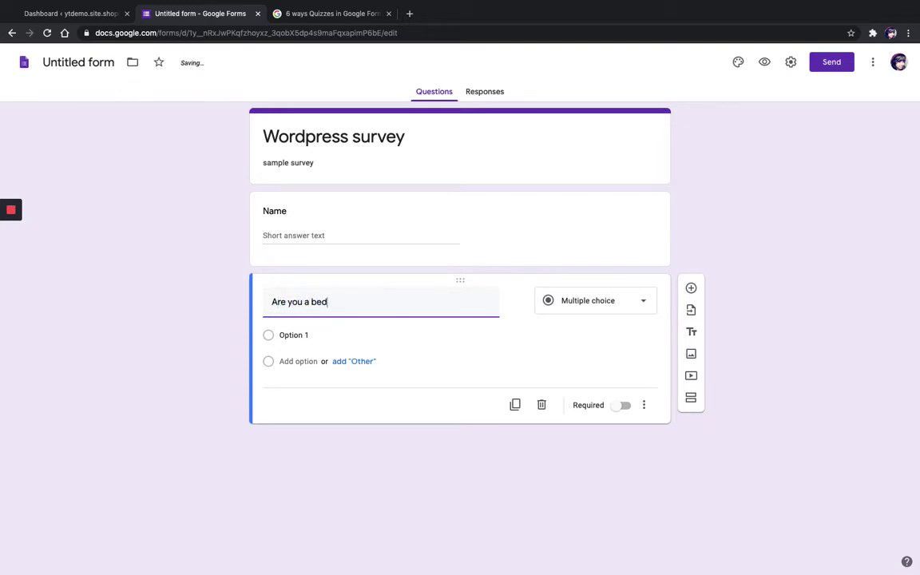
key("BackSpace")
type("ginner for wor")
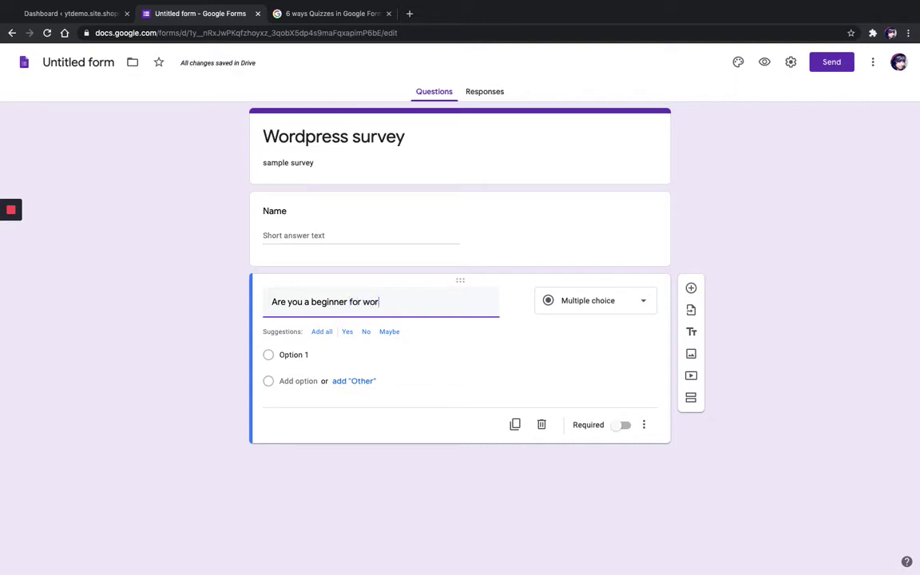
type("dpress?")
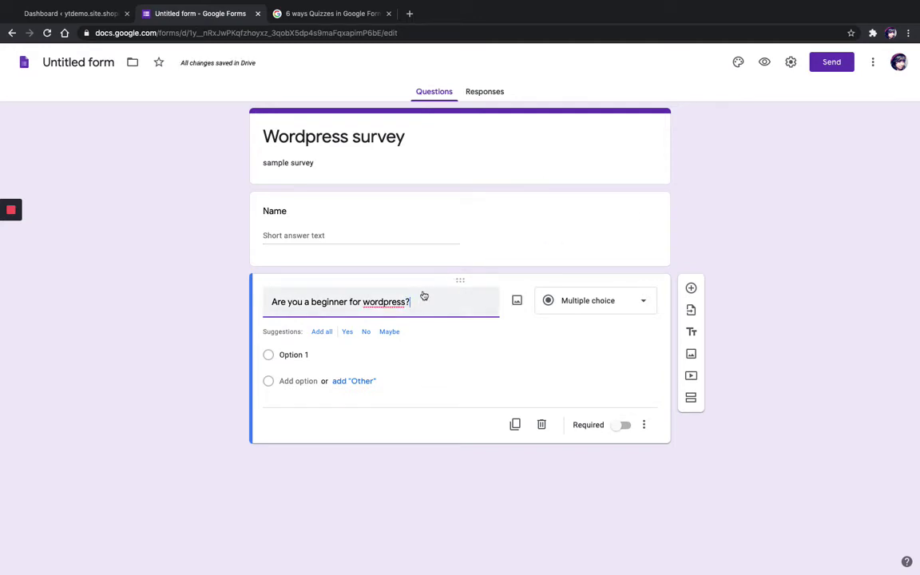
right_click(393, 302)
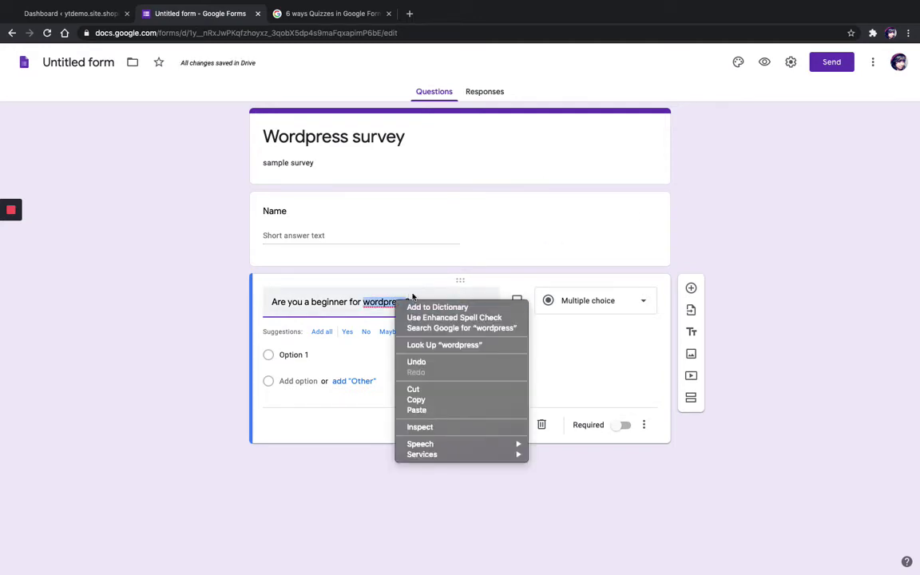
key("Escape")
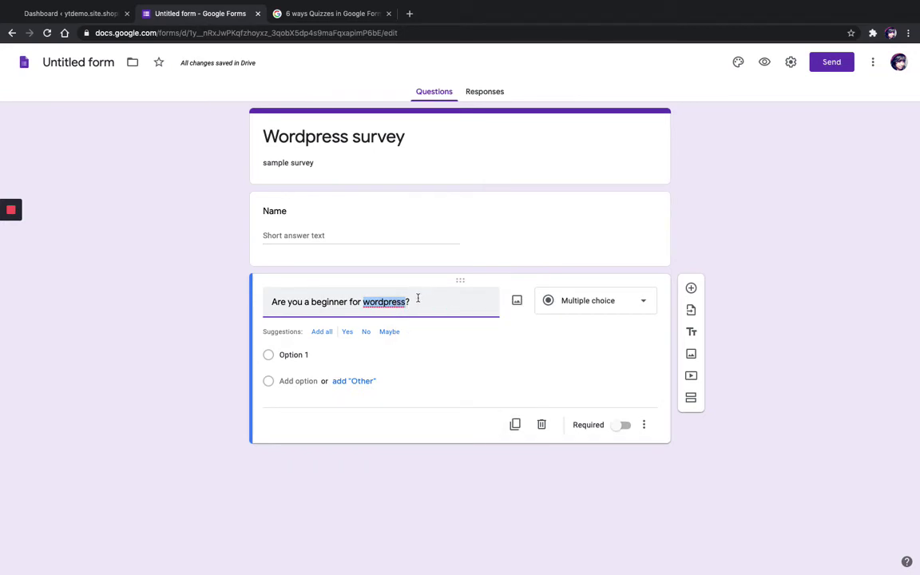
type("Word")
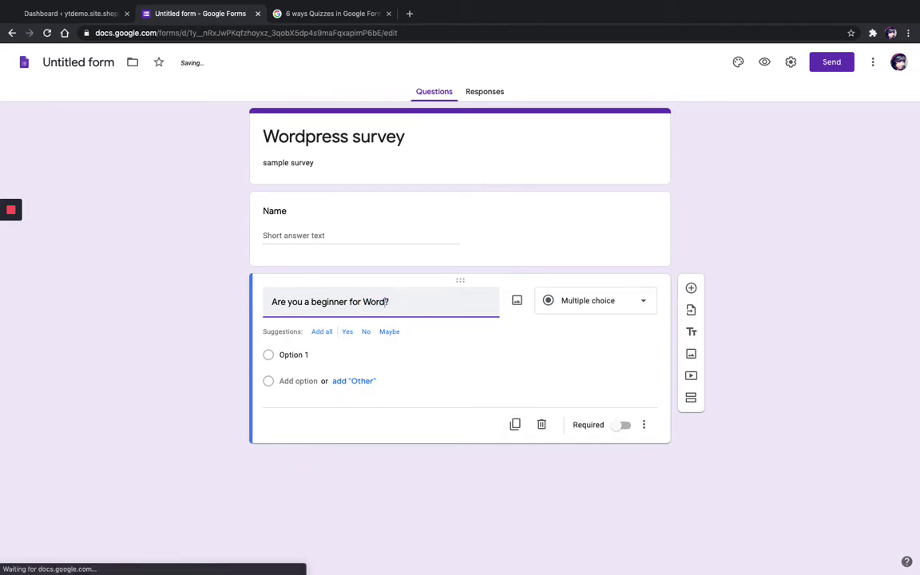
type("Press")
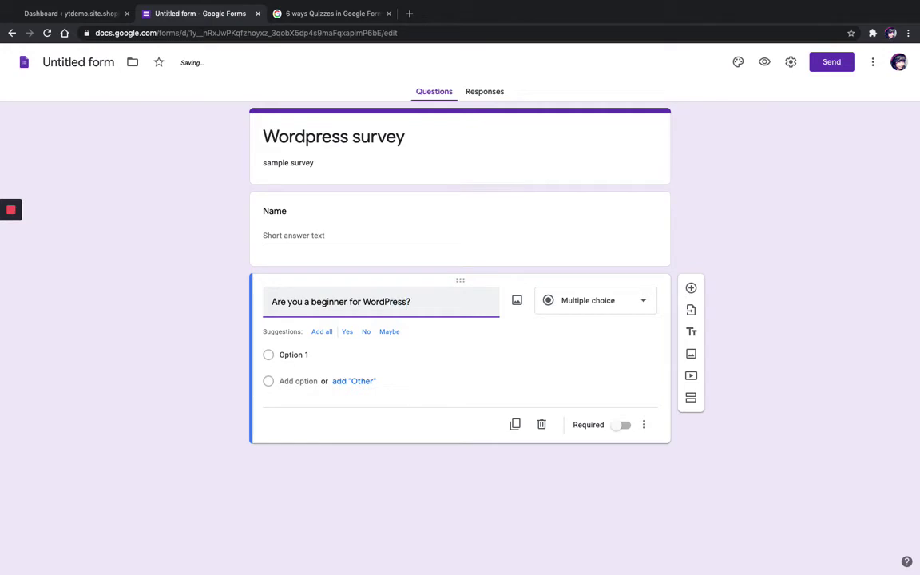
Step: Give the question the answer choices Yes and No
mouse_move(505, 4)
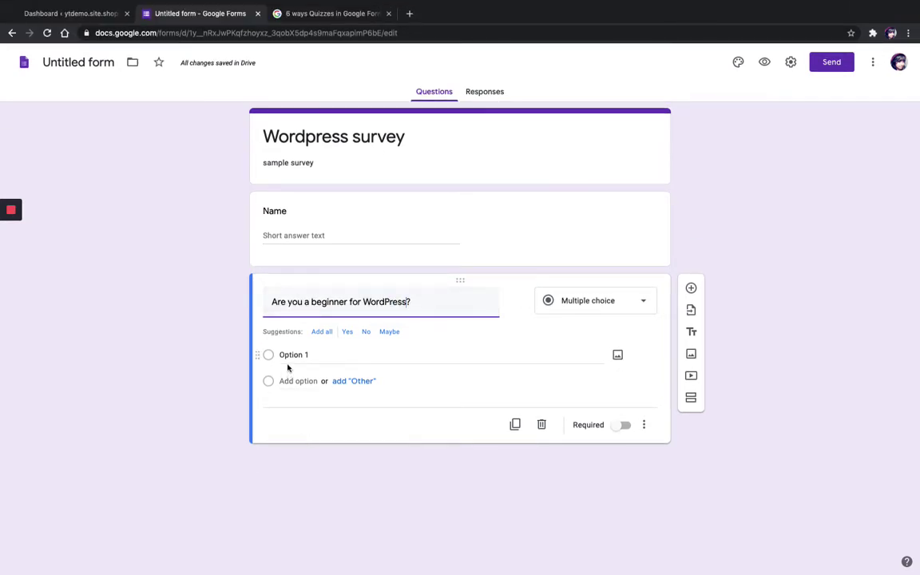
left_click(289, 358)
type("Yes")
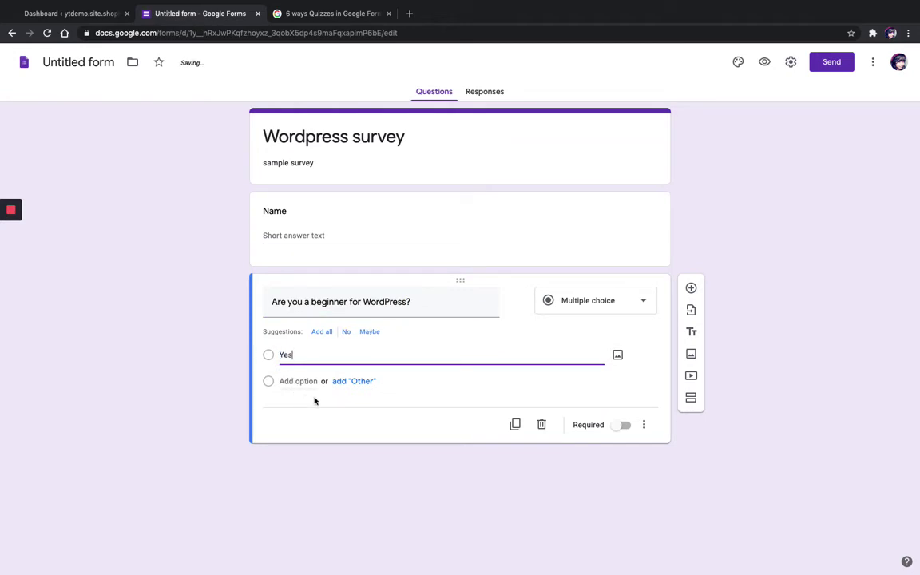
left_click(304, 381)
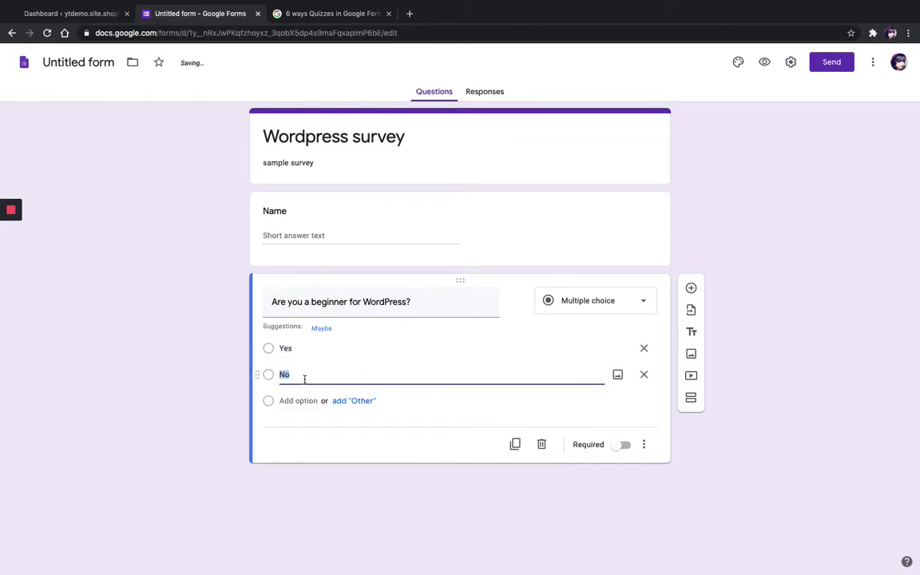
type("No")
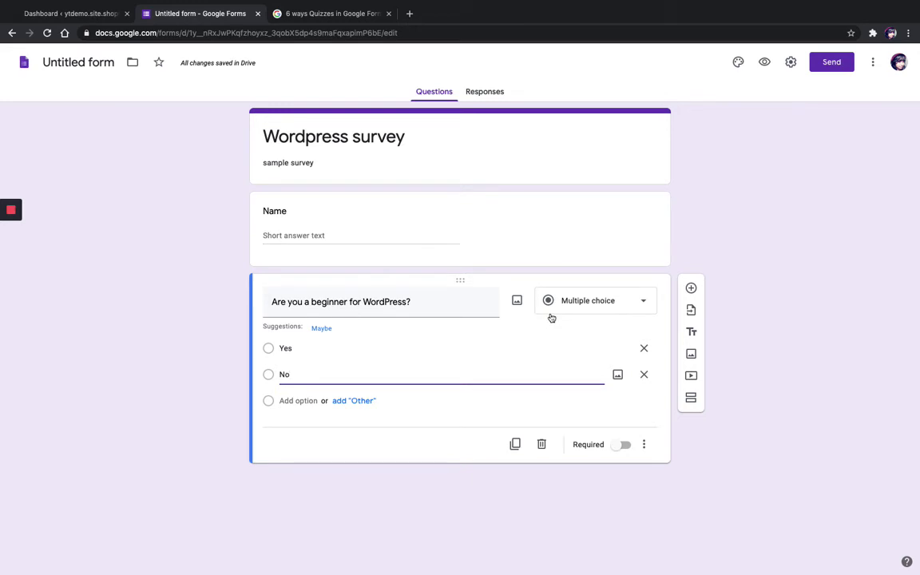
Step: Copy the form's 640 × 613 px iframe embed HTML from the Send dialog
left_click(826, 64)
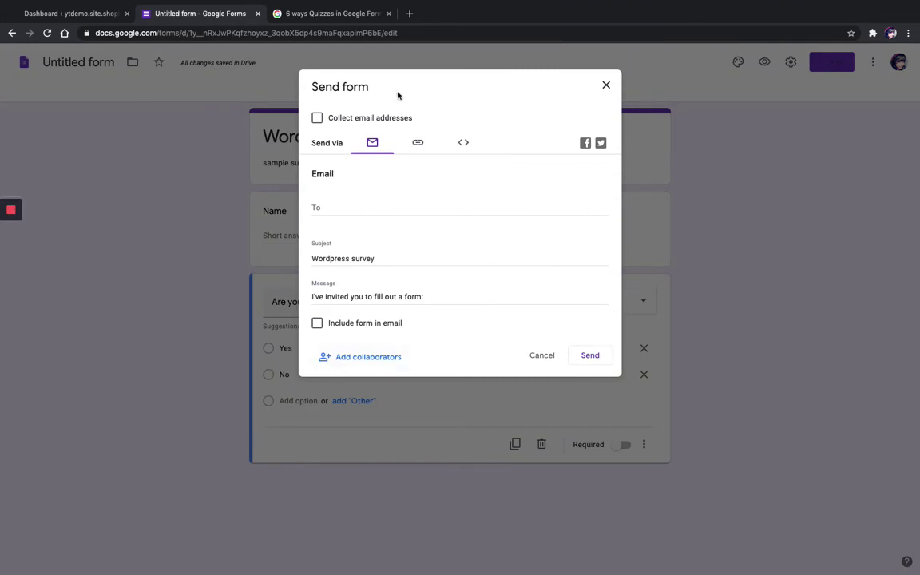
left_click(464, 145)
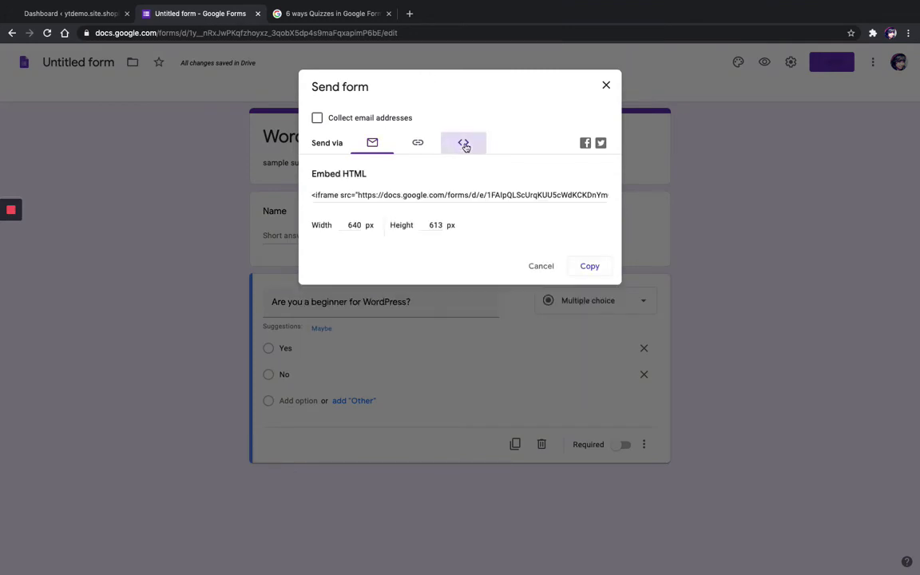
left_click(590, 268)
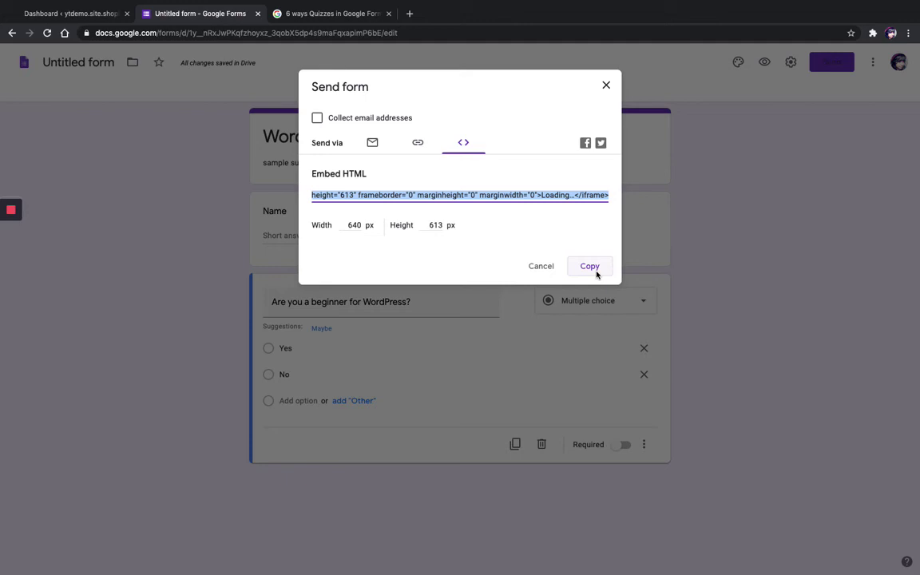
left_click(93, 16)
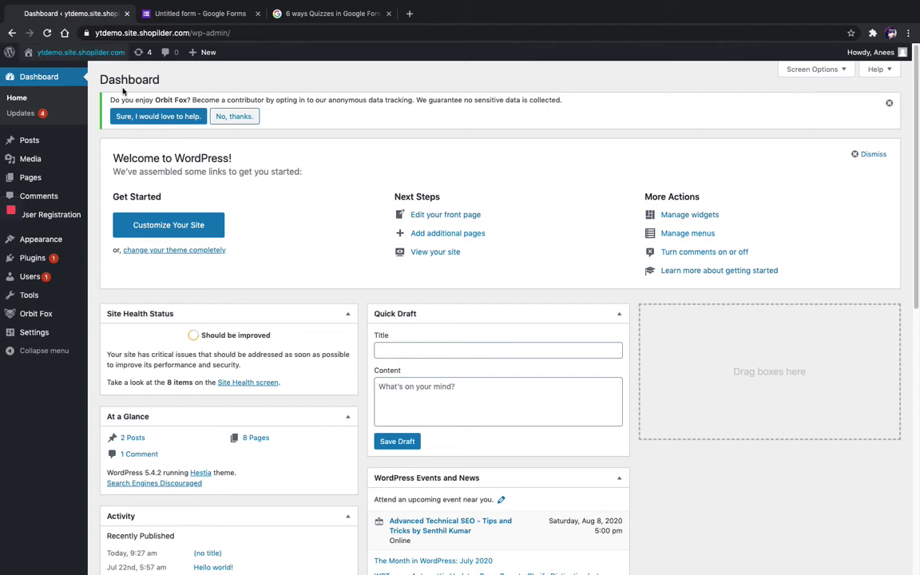
Step: Create a new WordPress post titled 'Survey' with the form's iframe code pasted as its body
left_click(44, 145)
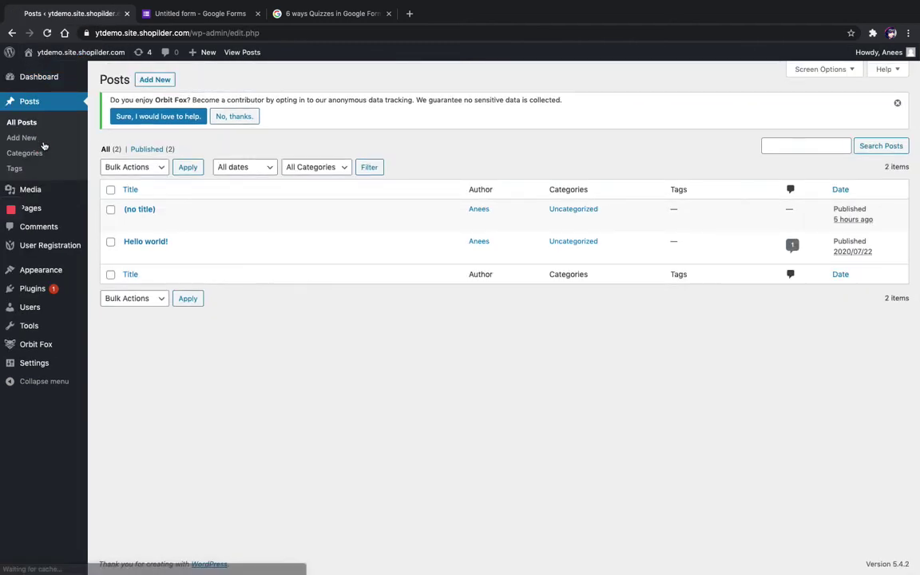
left_click(156, 80)
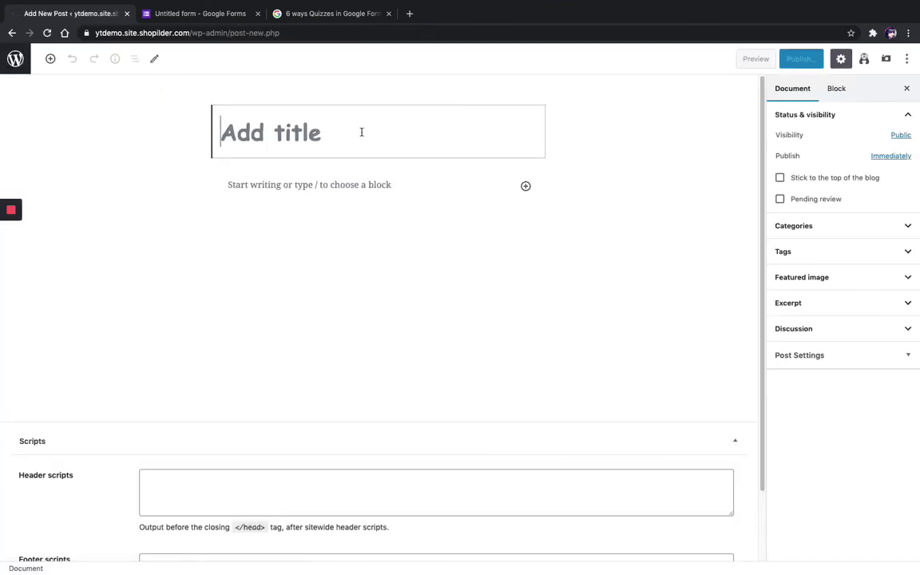
type("S")
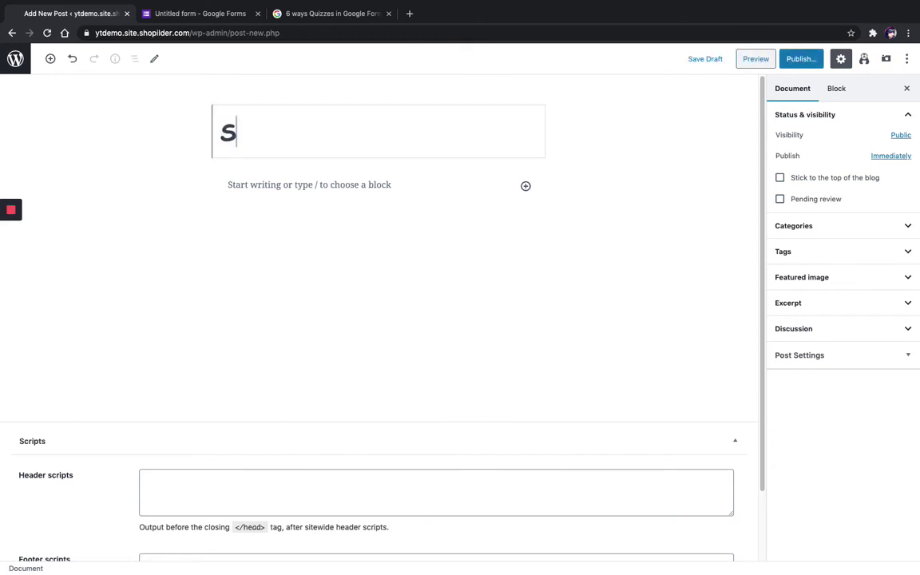
type("urvey")
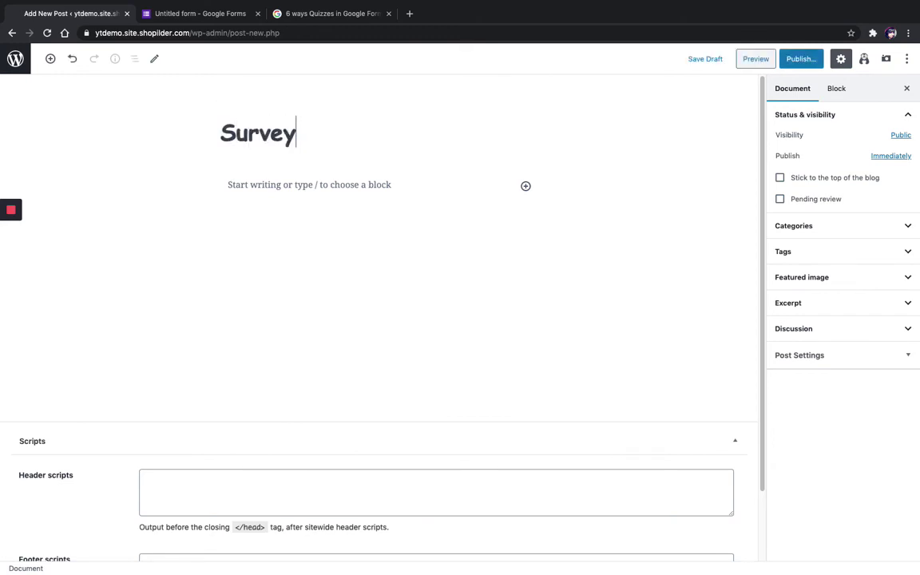
left_click(345, 184)
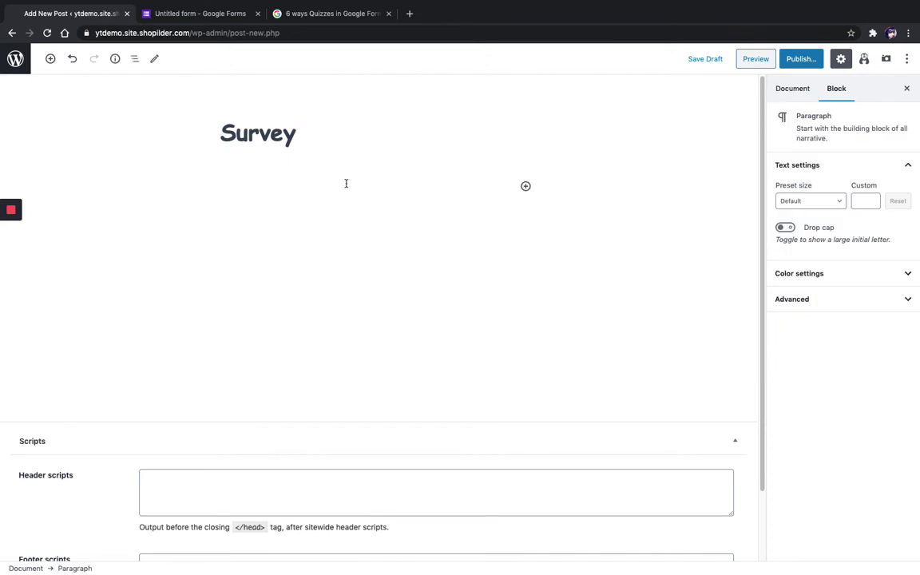
key("super+v")
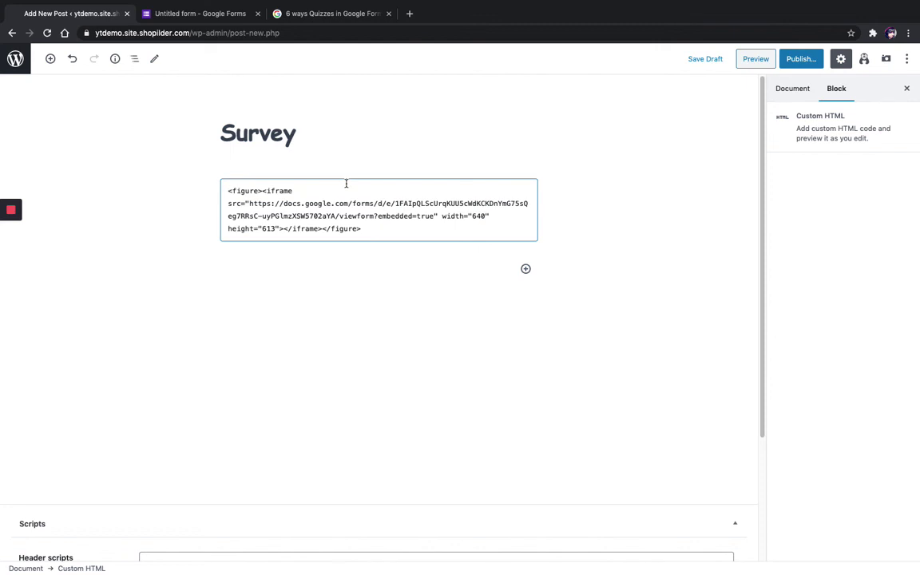
left_click(804, 59)
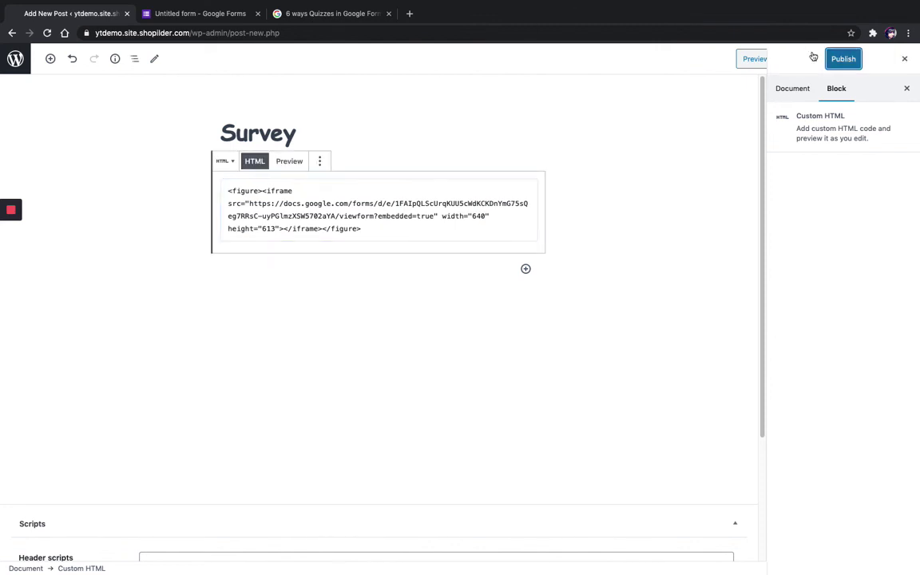
Step: Confirm publishing the Survey post and open its live page
left_click(842, 58)
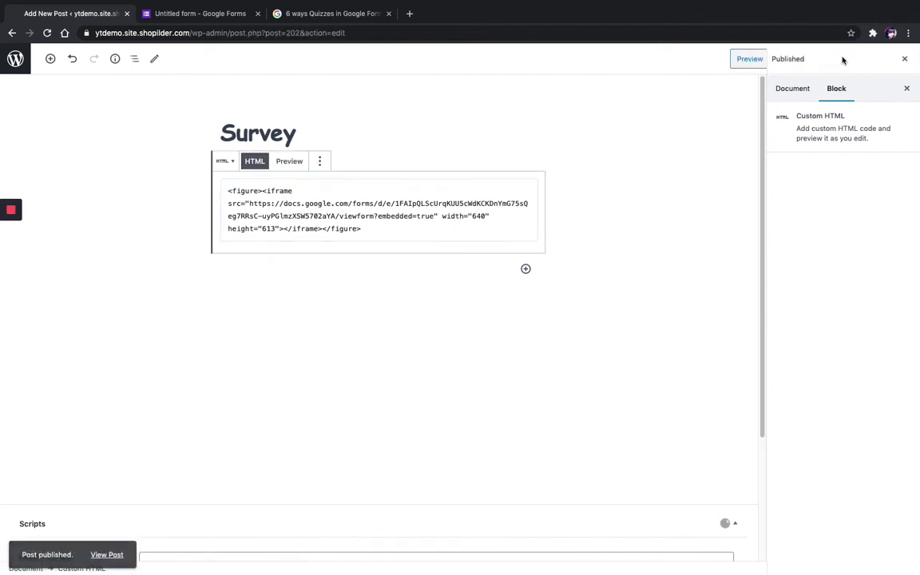
left_click(116, 553)
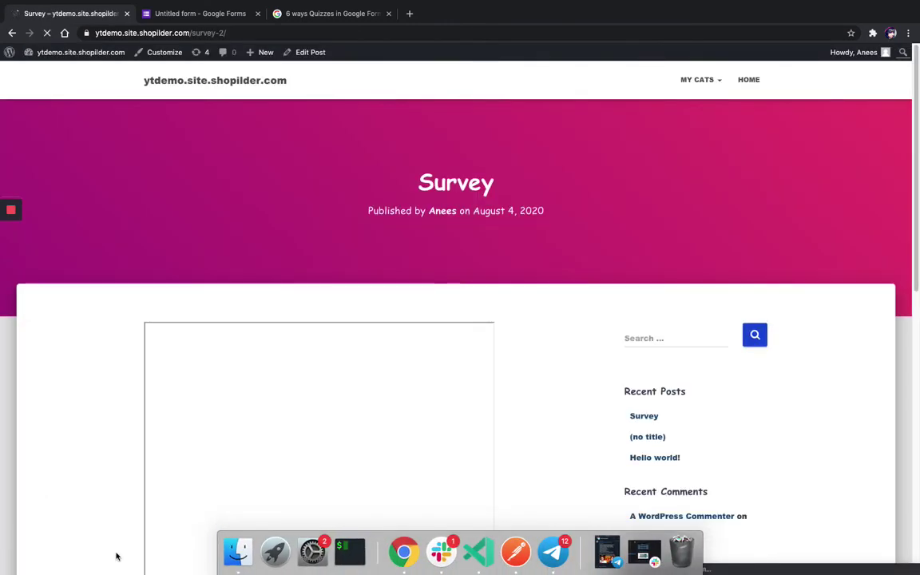